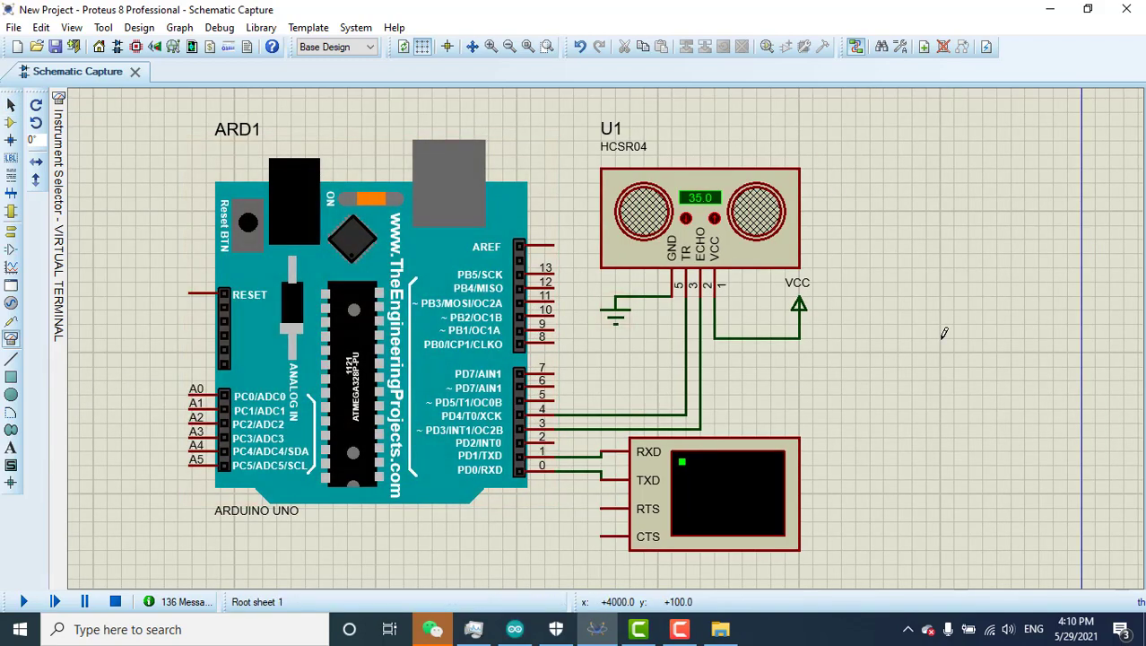
- Place a Genuino UNO board right of the sensor, then delete it
{"action": "key", "text": "p"}
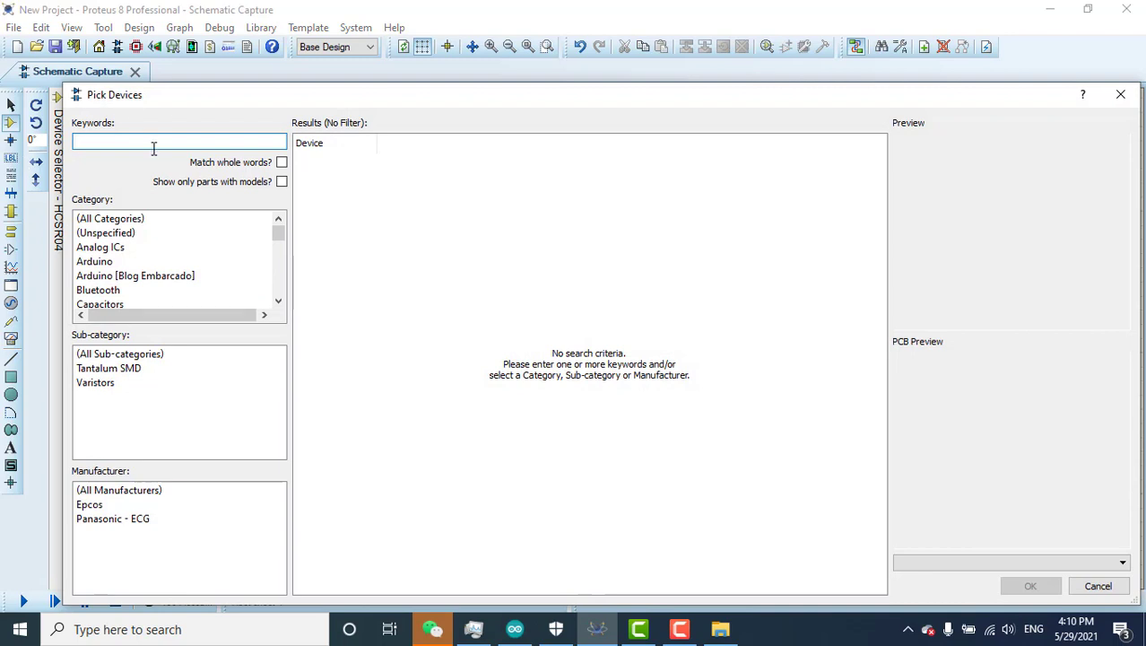
{"action": "type", "text": "UNO"}
{"action": "left_click", "coordinate": [339, 190]}
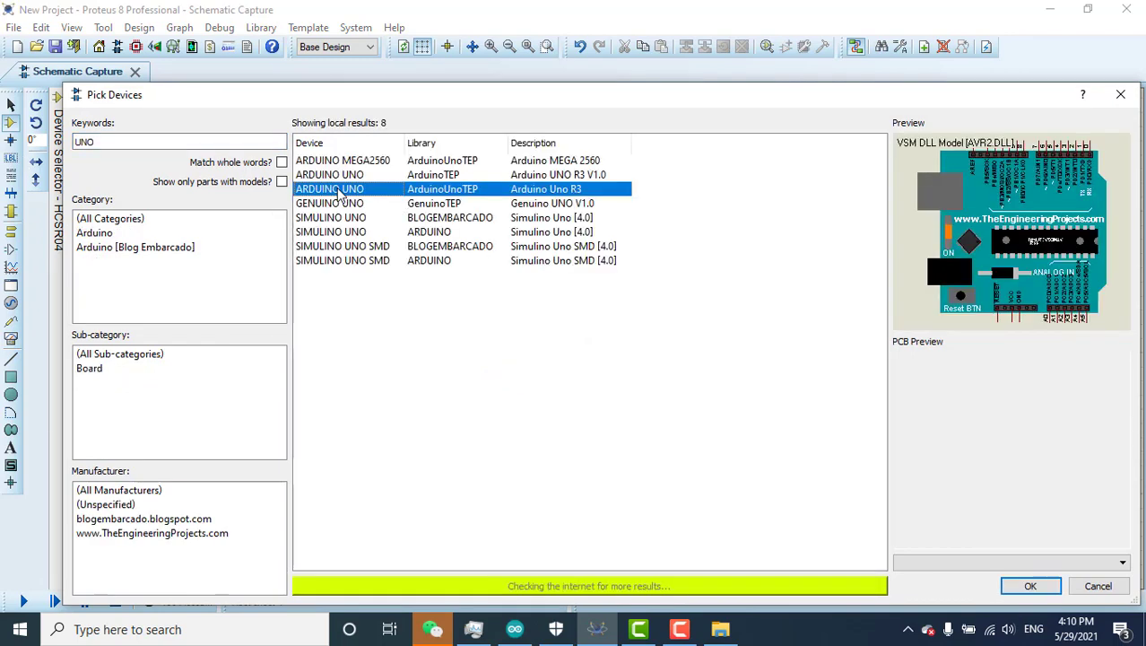
{"action": "left_click", "coordinate": [341, 217]}
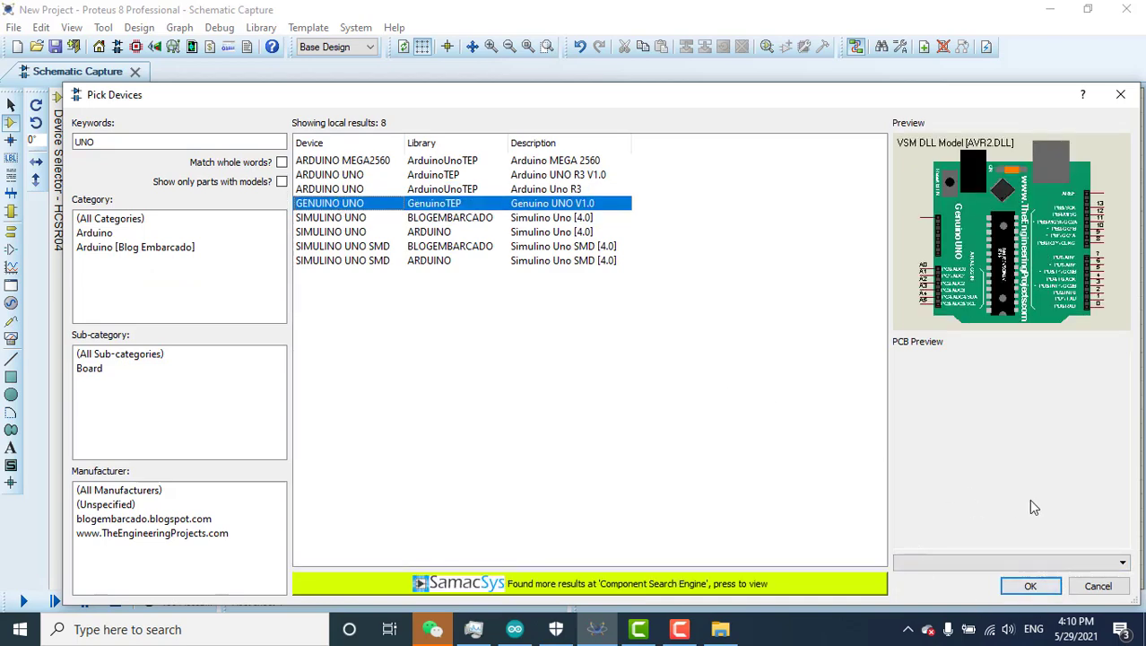
{"action": "left_click", "coordinate": [1032, 587]}
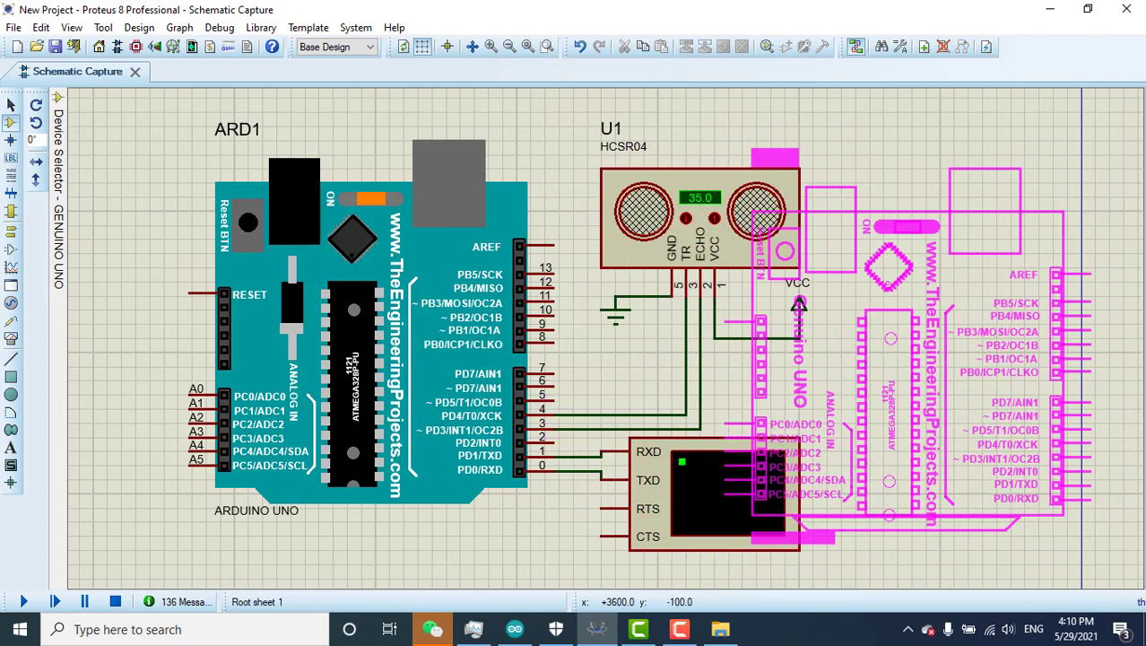
{"action": "left_click", "coordinate": [874, 360]}
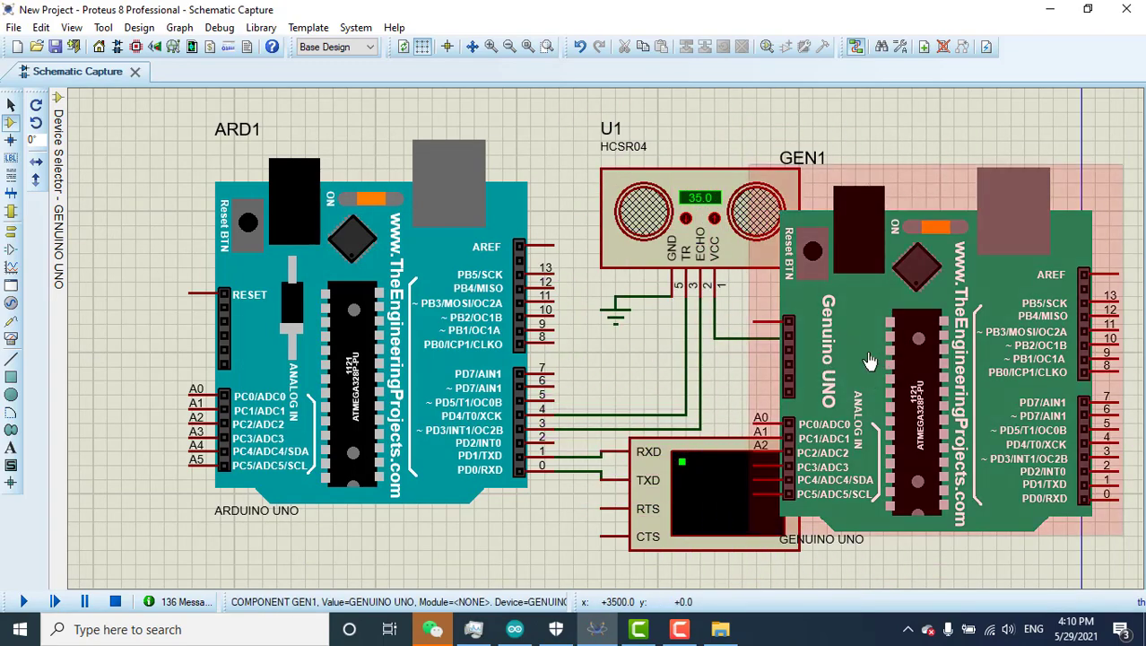
{"action": "key", "text": "Delete"}
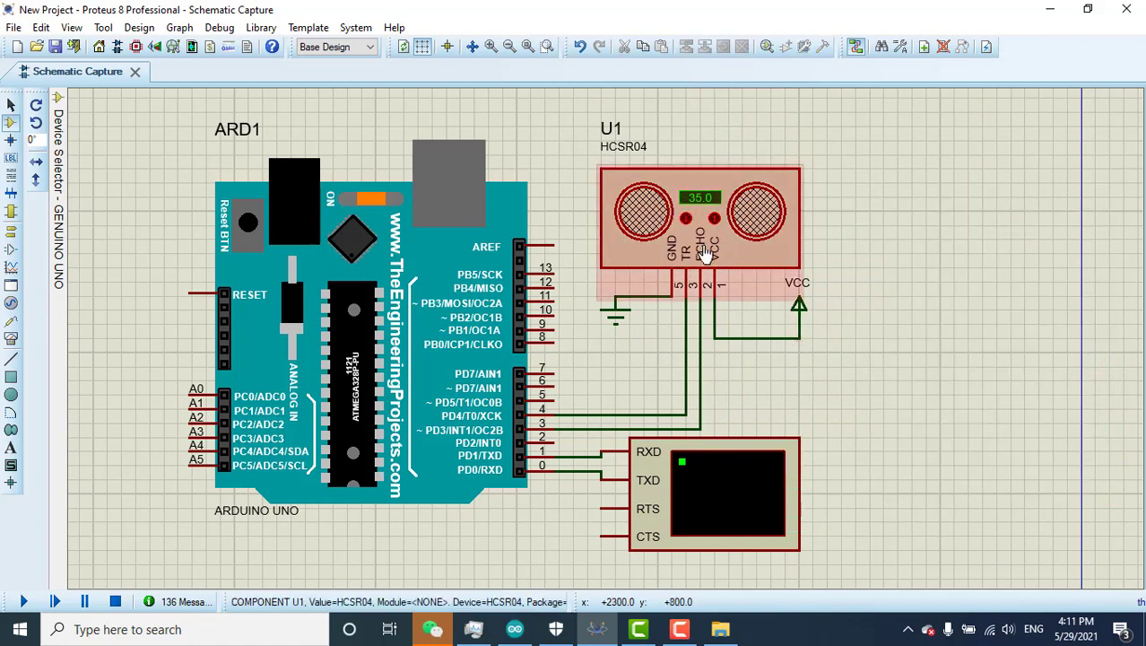
- Pick the HCSR04 sensor as the chosen part
{"action": "key", "text": "p"}
{"action": "type", "text": "SR0"}
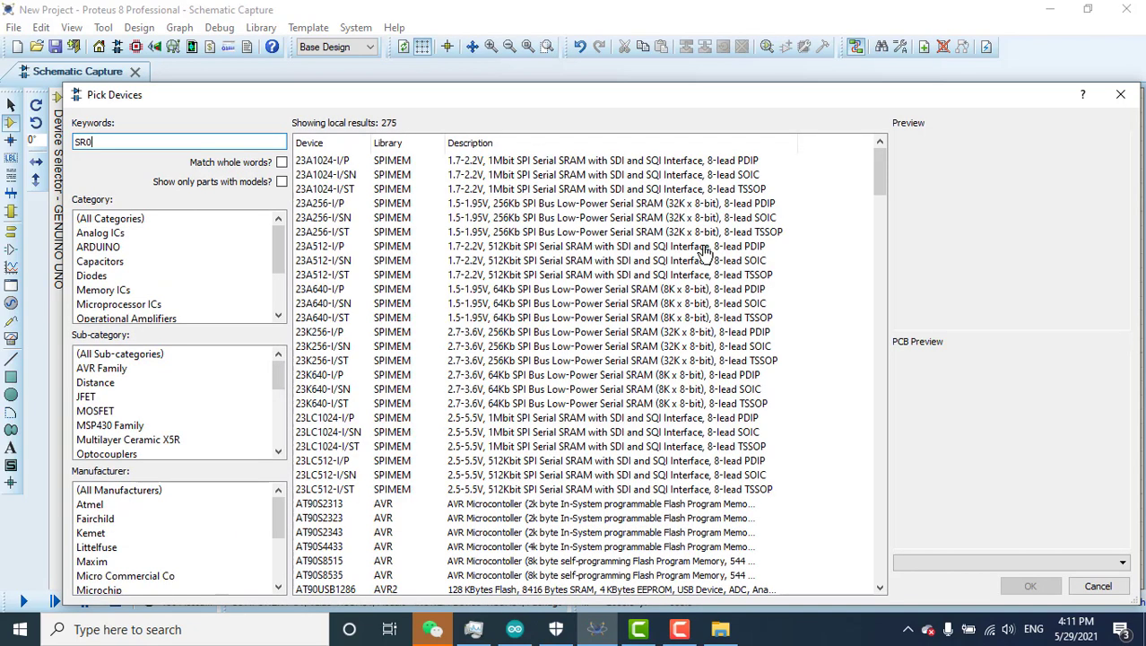
{"action": "type", "text": "4"}
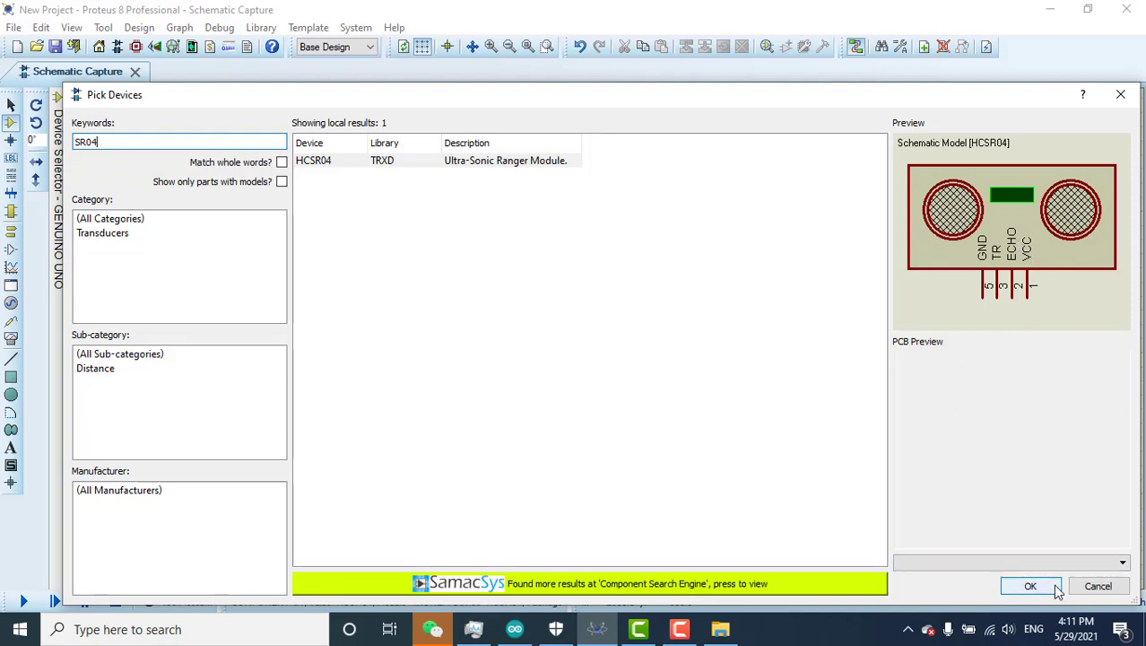
{"action": "left_click", "coordinate": [1096, 585]}
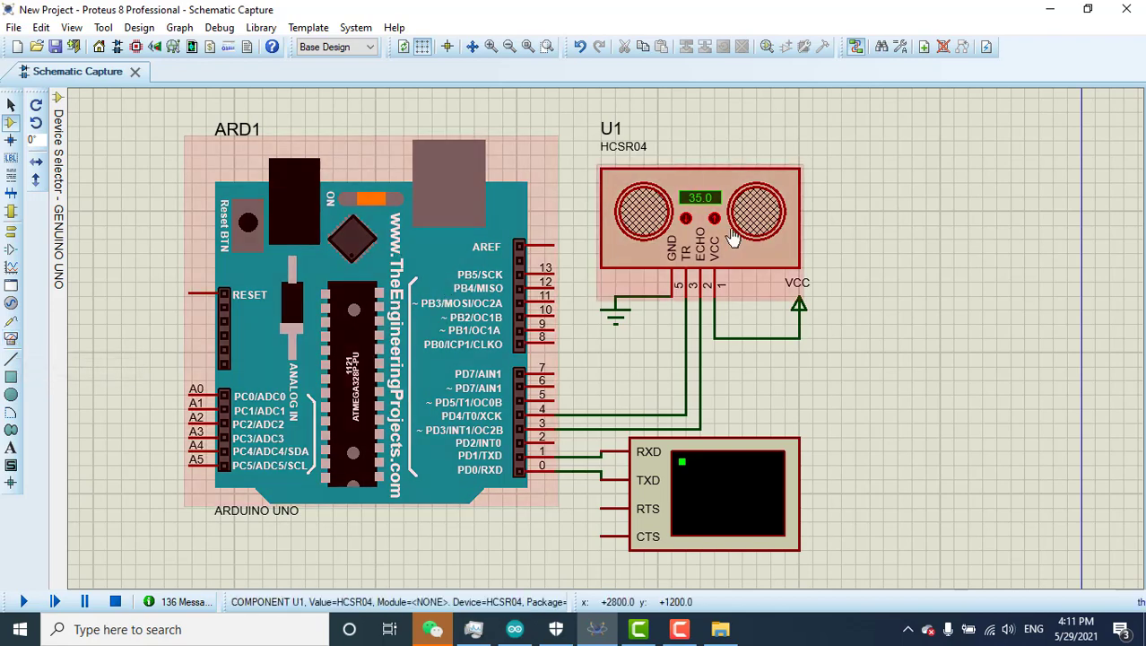
- Place a second virtual terminal on the sheet, then delete it
{"action": "left_click", "coordinate": [12, 341]}
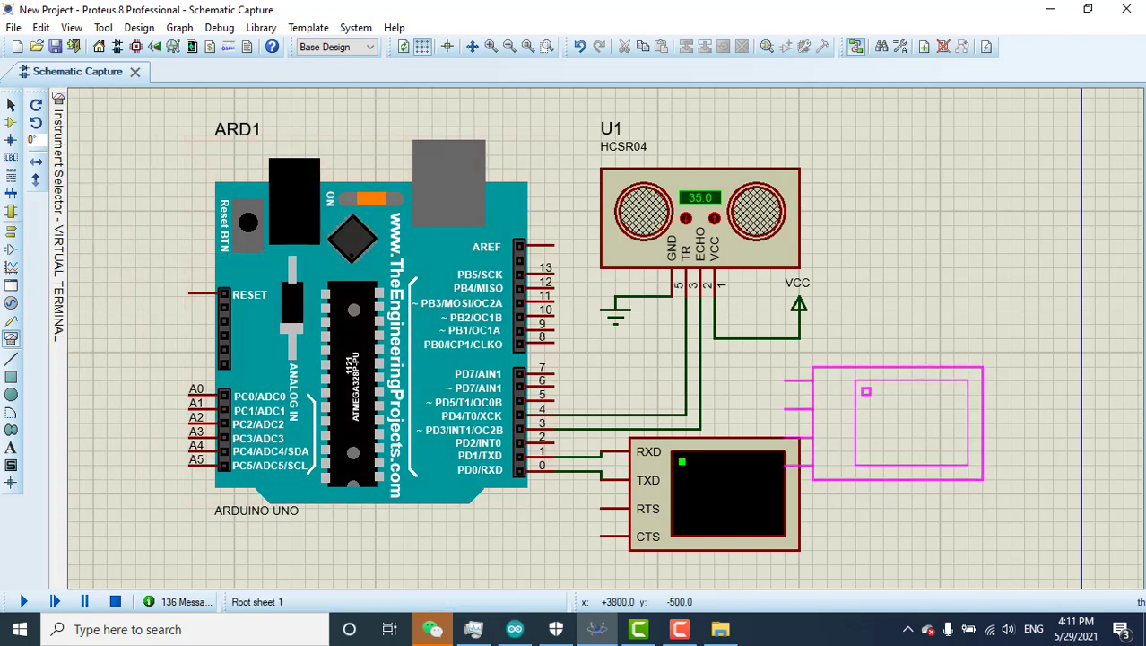
{"action": "left_click", "coordinate": [922, 362]}
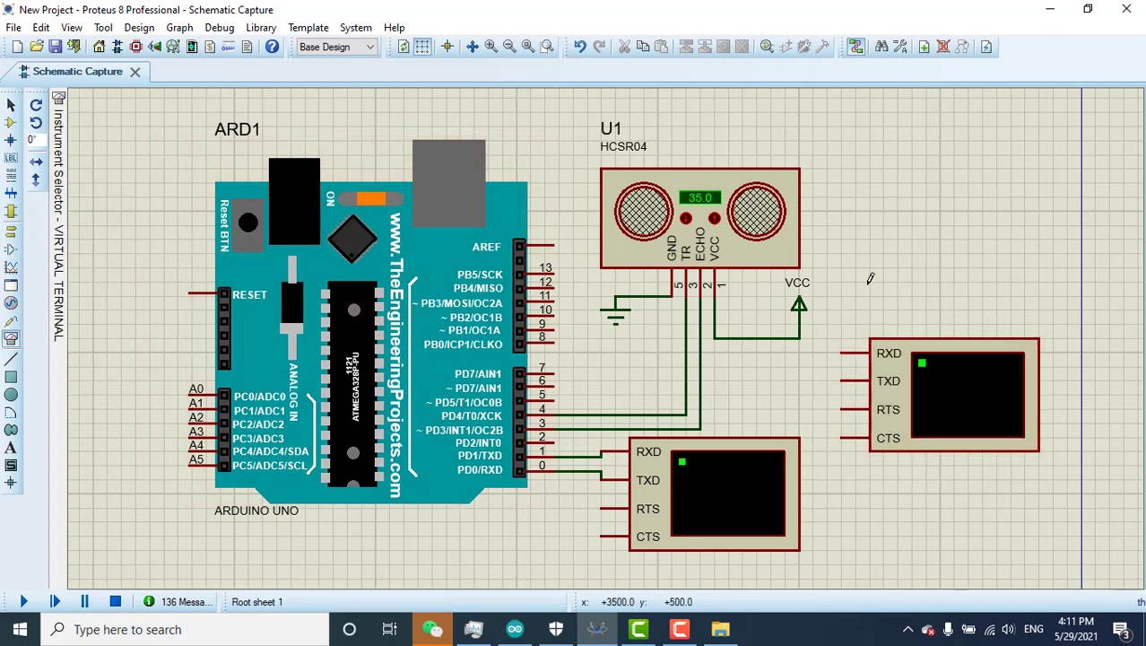
{"action": "right_click", "coordinate": [908, 393]}
{"action": "right_click", "coordinate": [908, 393]}
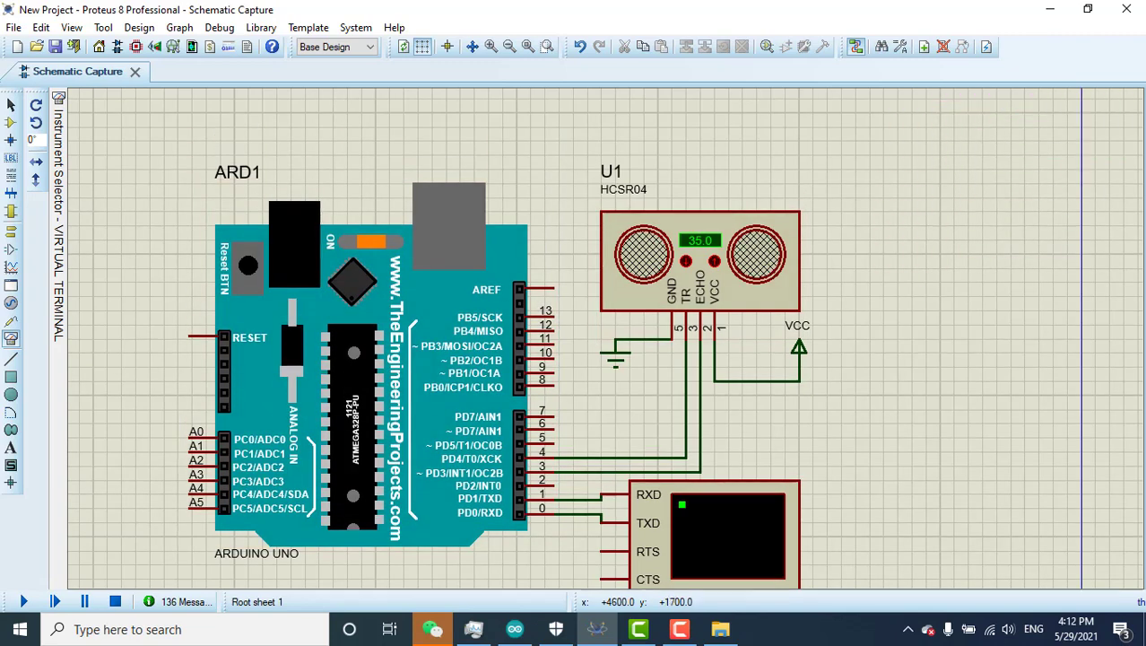
- Minimise Proteus and File Explorer and close the Arduino IDE
{"action": "left_click", "coordinate": [1050, 9]}
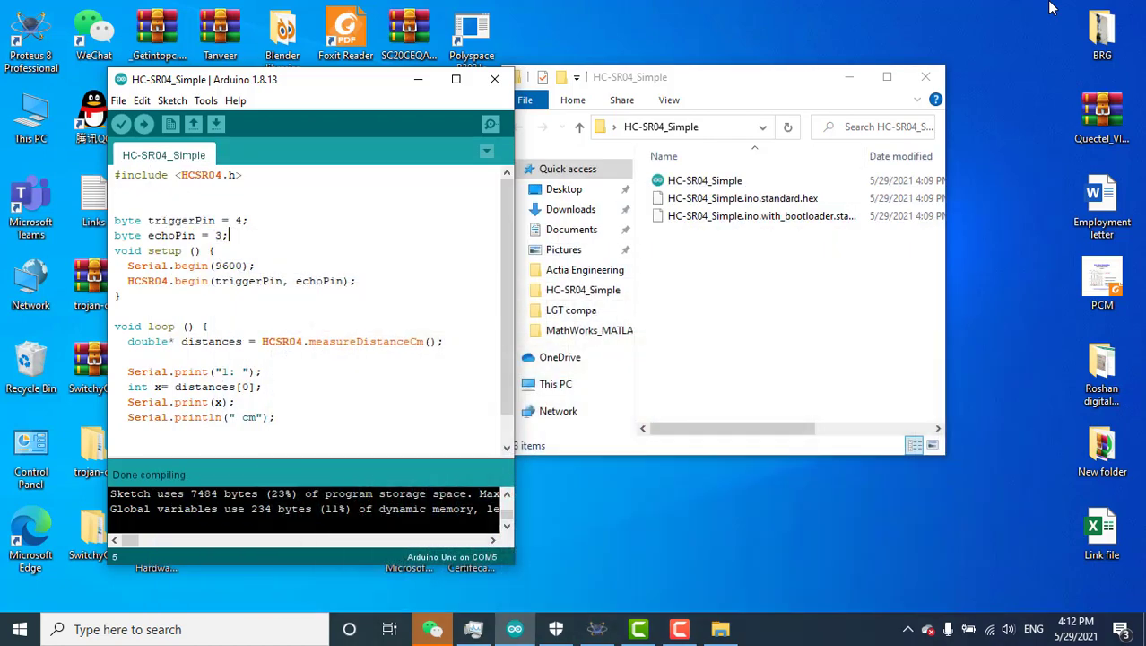
{"action": "left_click", "coordinate": [847, 85]}
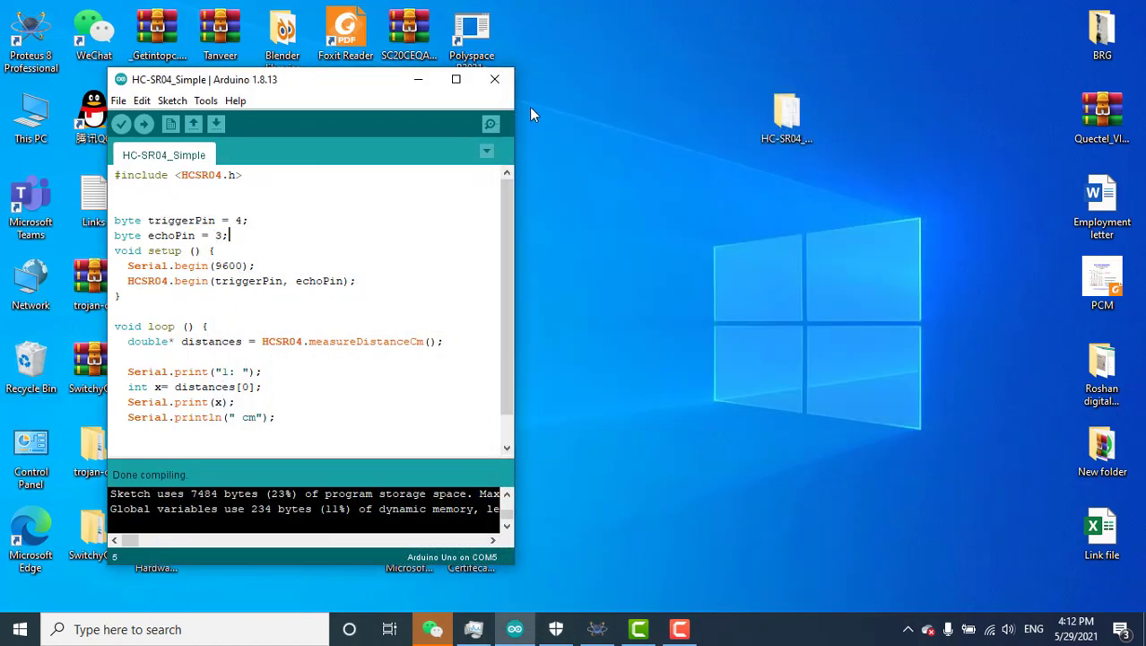
{"action": "left_click", "coordinate": [495, 79]}
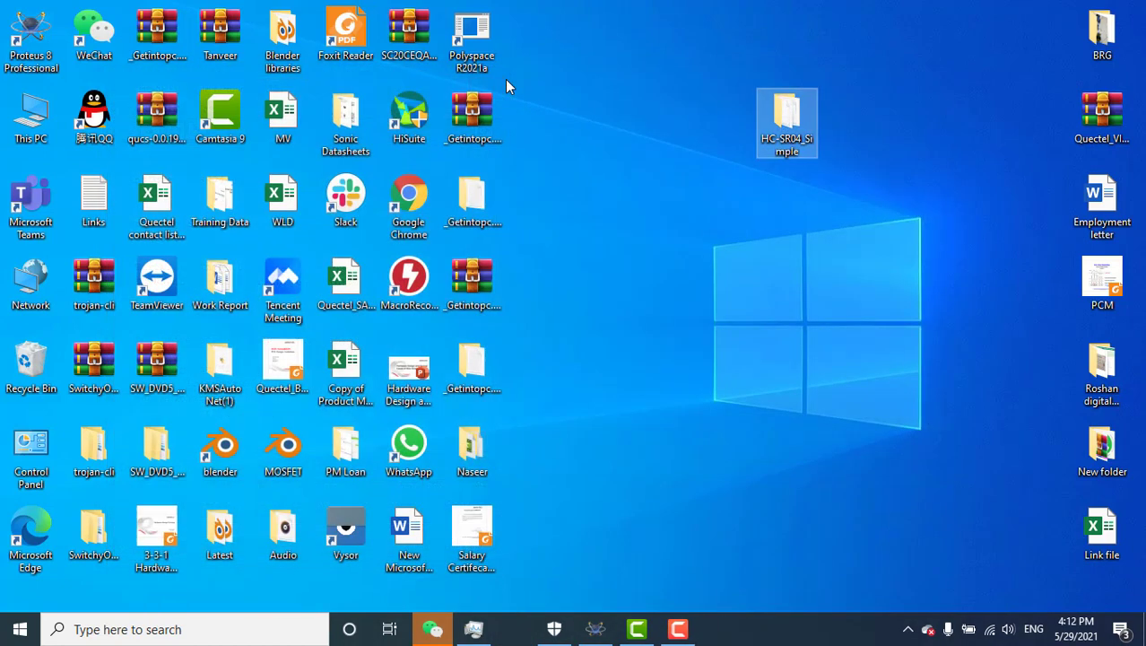
- Delete both .hex files from HC-SR04_Simple and reopen the sketch in Arduino IDE
{"action": "double_click", "coordinate": [794, 141]}
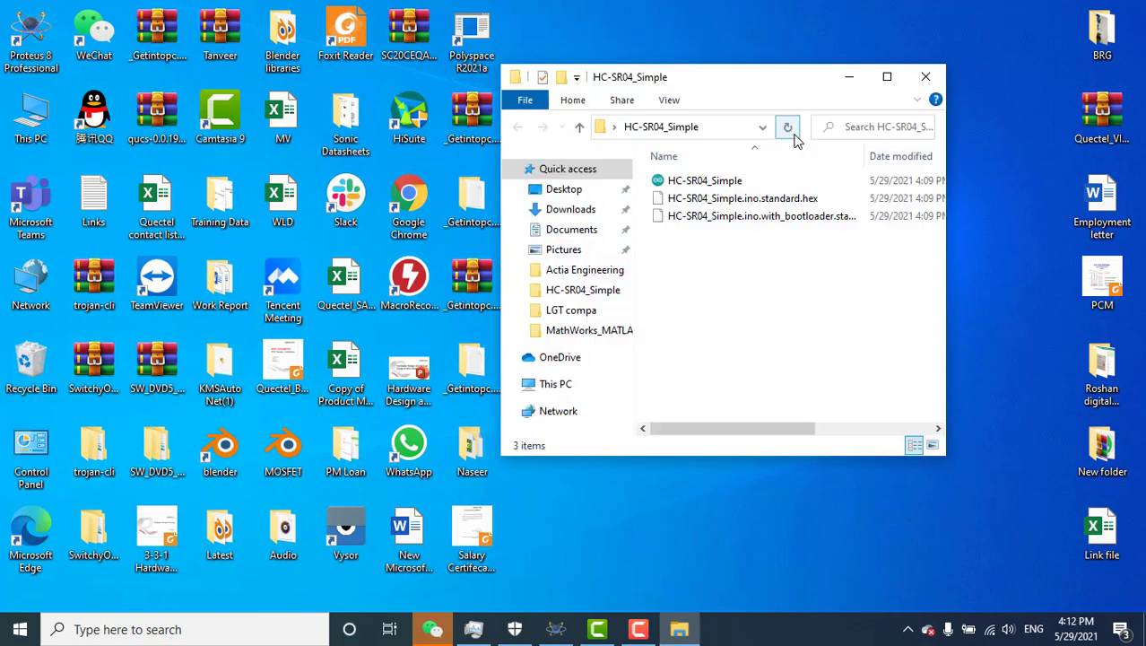
{"action": "left_click", "coordinate": [686, 217]}
{"action": "key", "text": "Delete"}
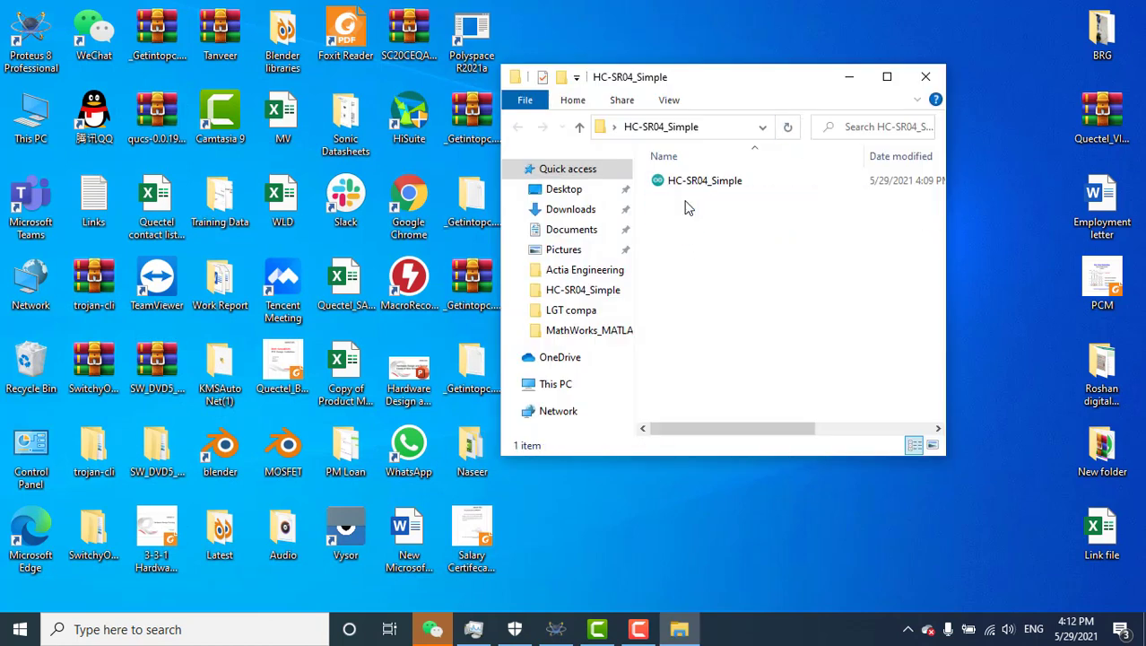
{"action": "double_click", "coordinate": [684, 183]}
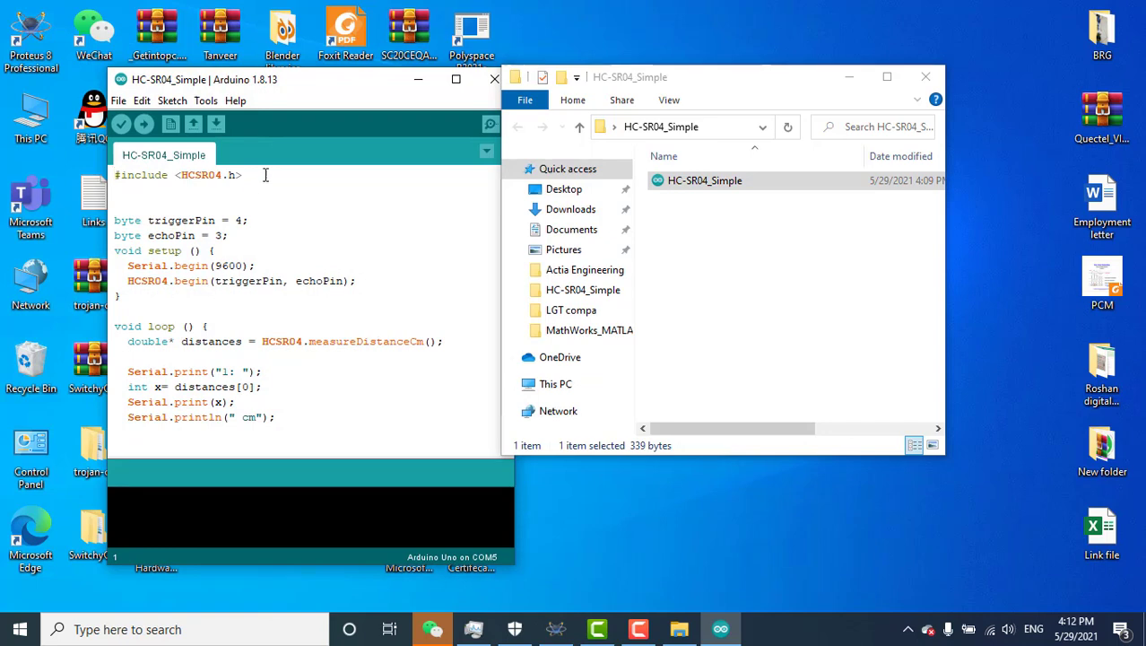
- Export the HC-SR04_Simple sketch's compiled binary, creating its standard and bootloader .hex files
{"action": "left_click_drag", "start_coordinate": [260, 176], "coordinate": [128, 176]}
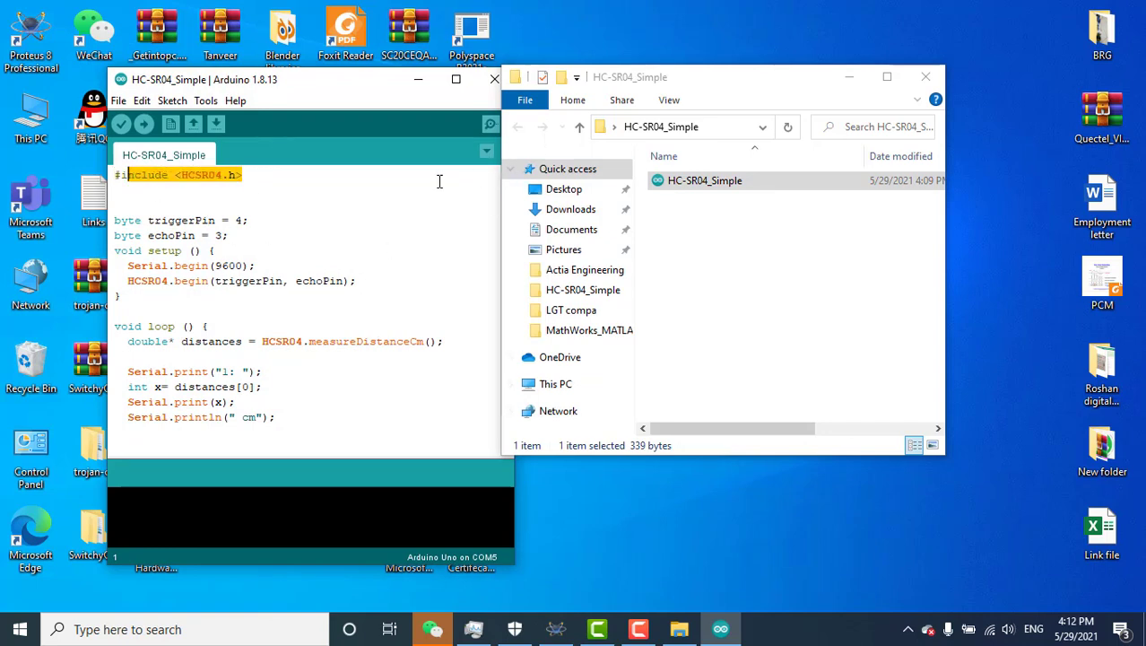
{"action": "left_click_drag", "start_coordinate": [302, 36], "coordinate": [301, 32]}
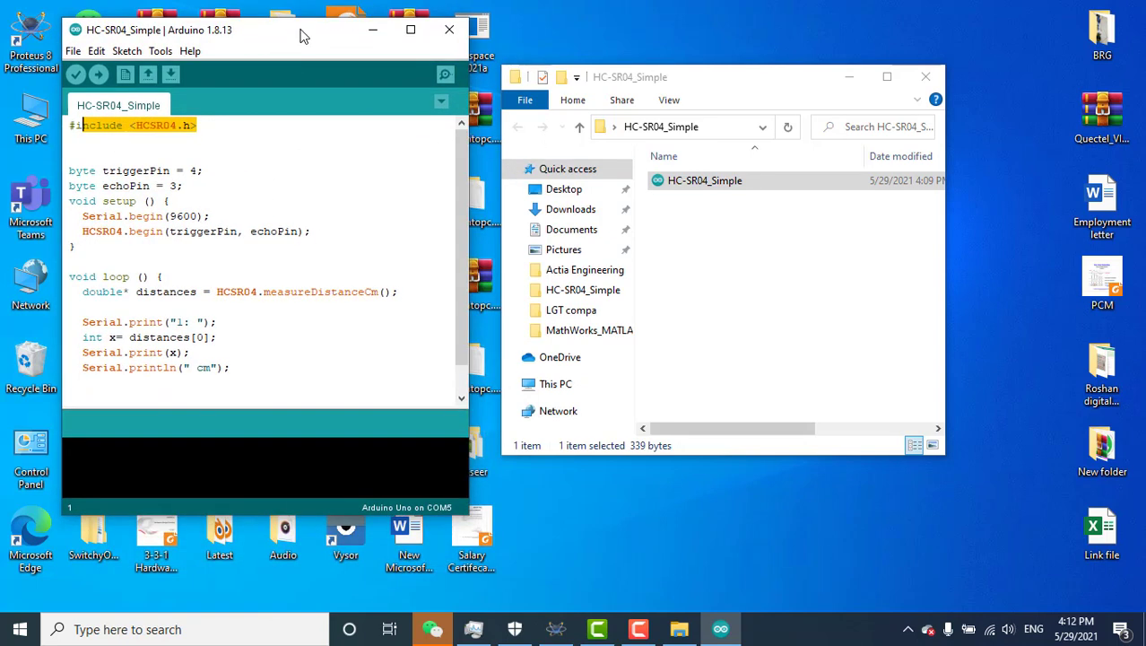
{"action": "left_click", "coordinate": [126, 51]}
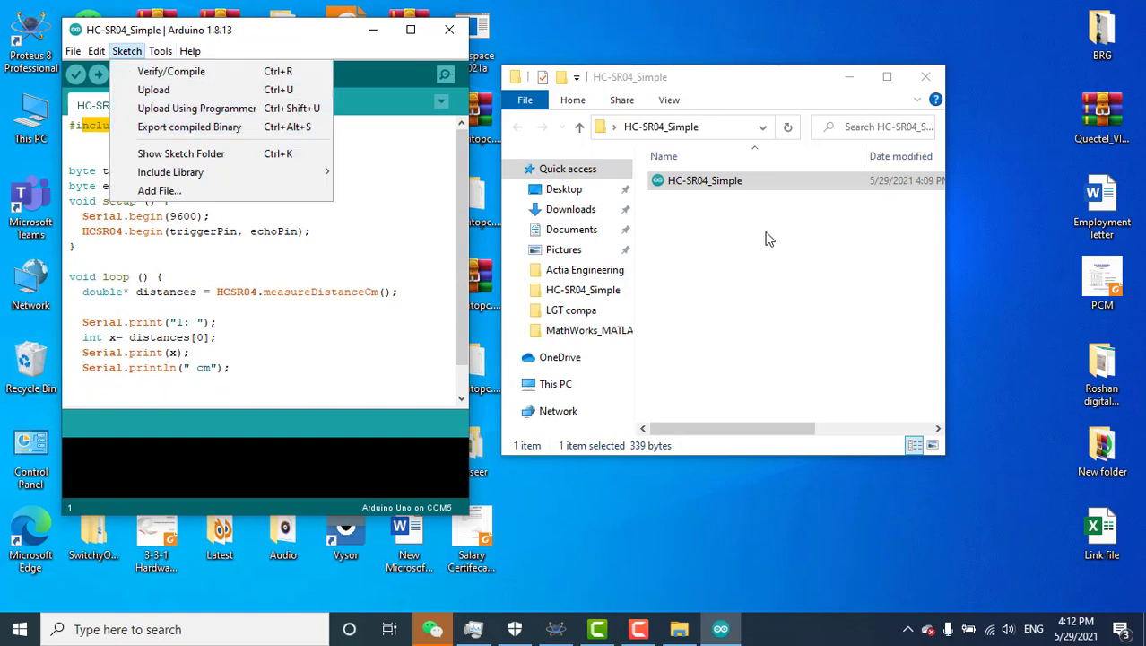
{"action": "left_click", "coordinate": [688, 208]}
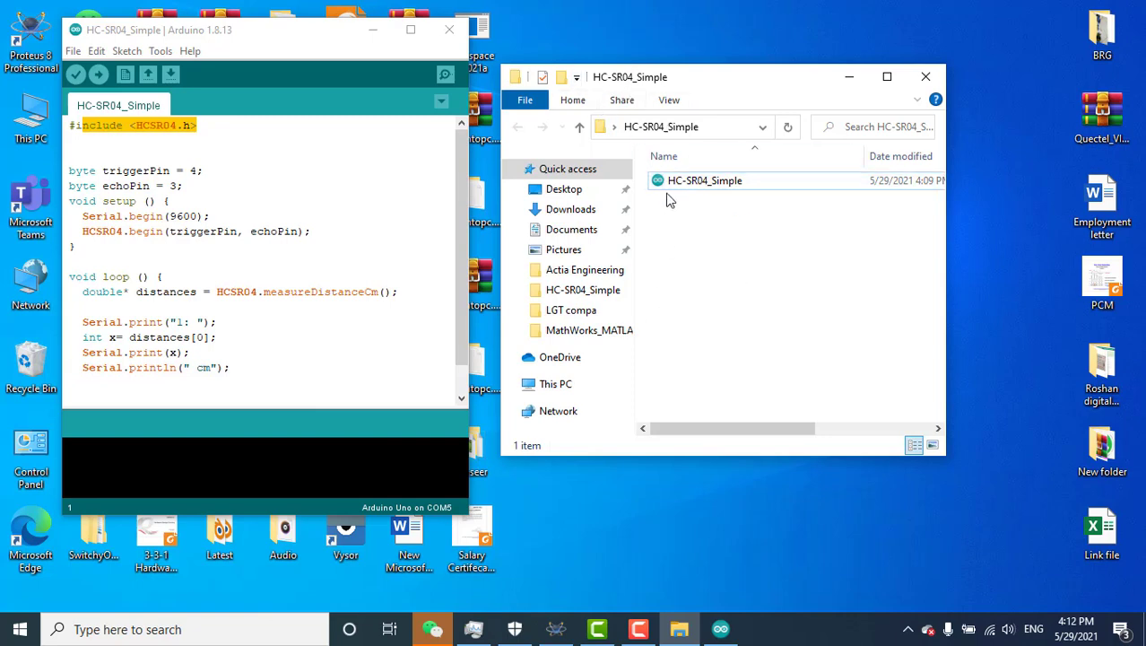
{"action": "left_click", "coordinate": [127, 53]}
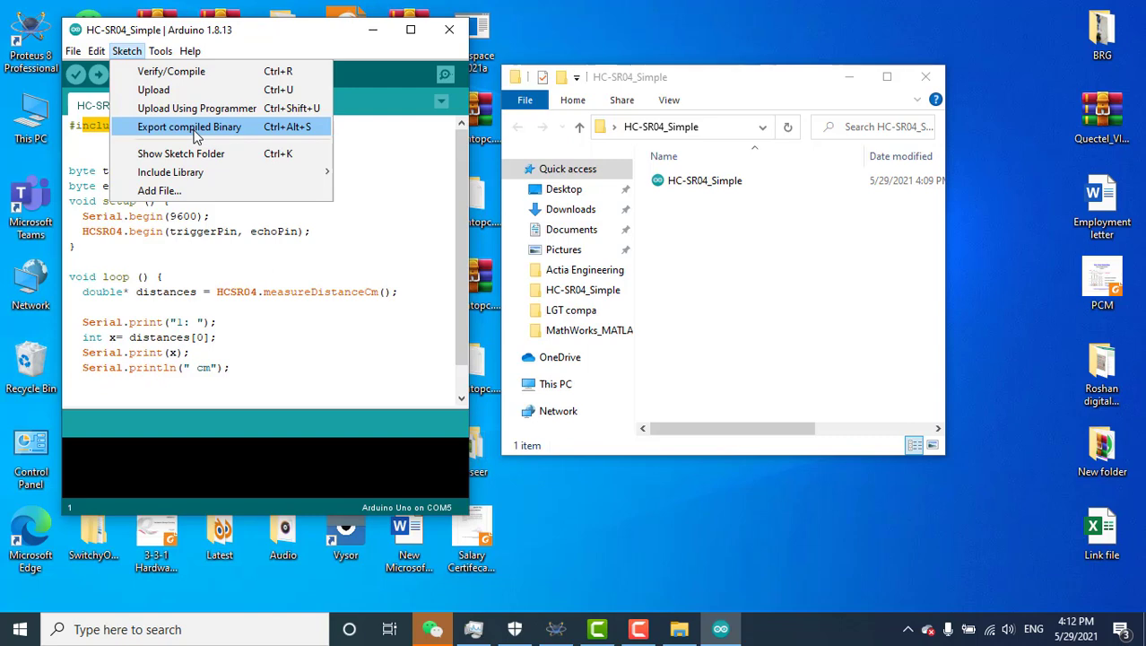
{"action": "left_click", "coordinate": [196, 130]}
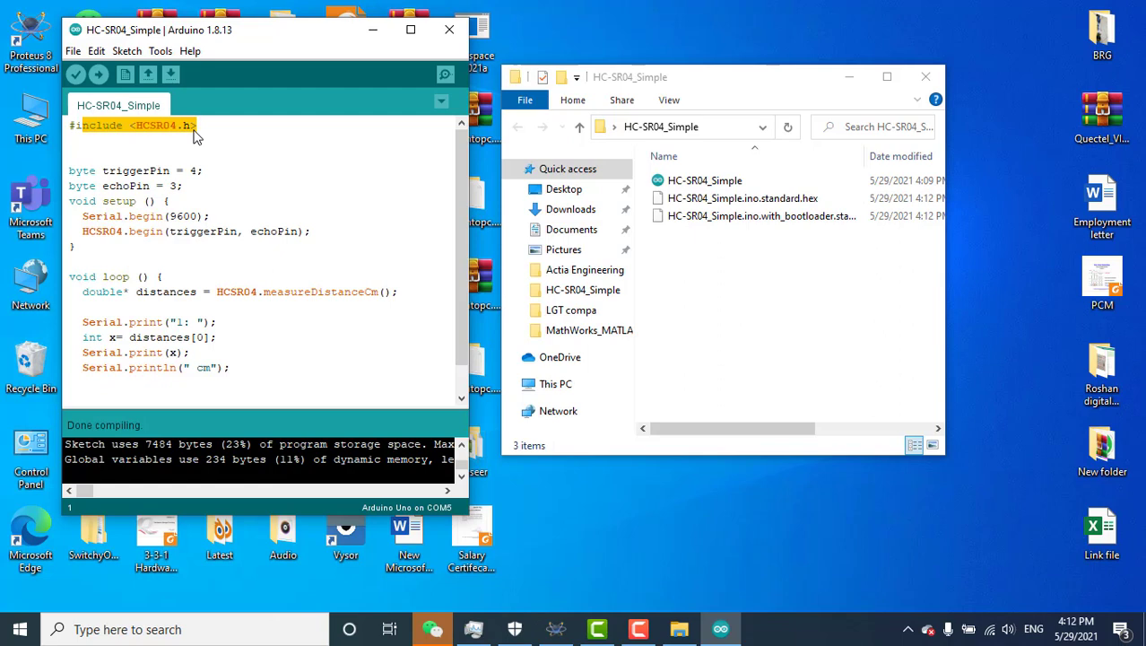
{"action": "left_click_drag", "start_coordinate": [759, 251], "coordinate": [760, 206]}
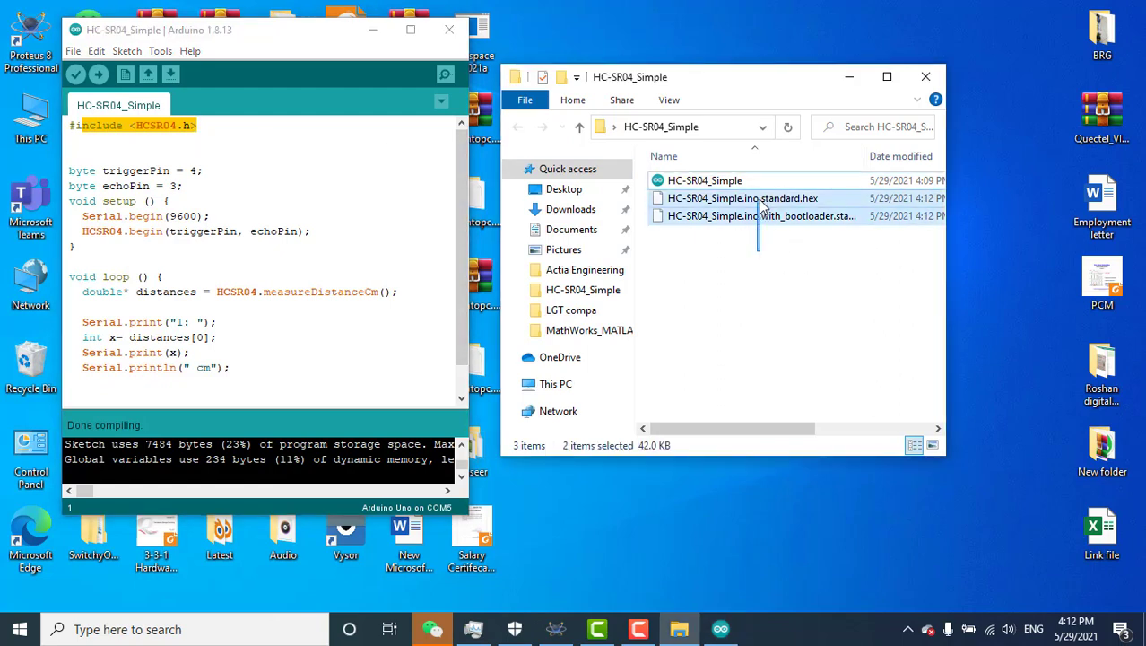
{"action": "left_click", "coordinate": [798, 236]}
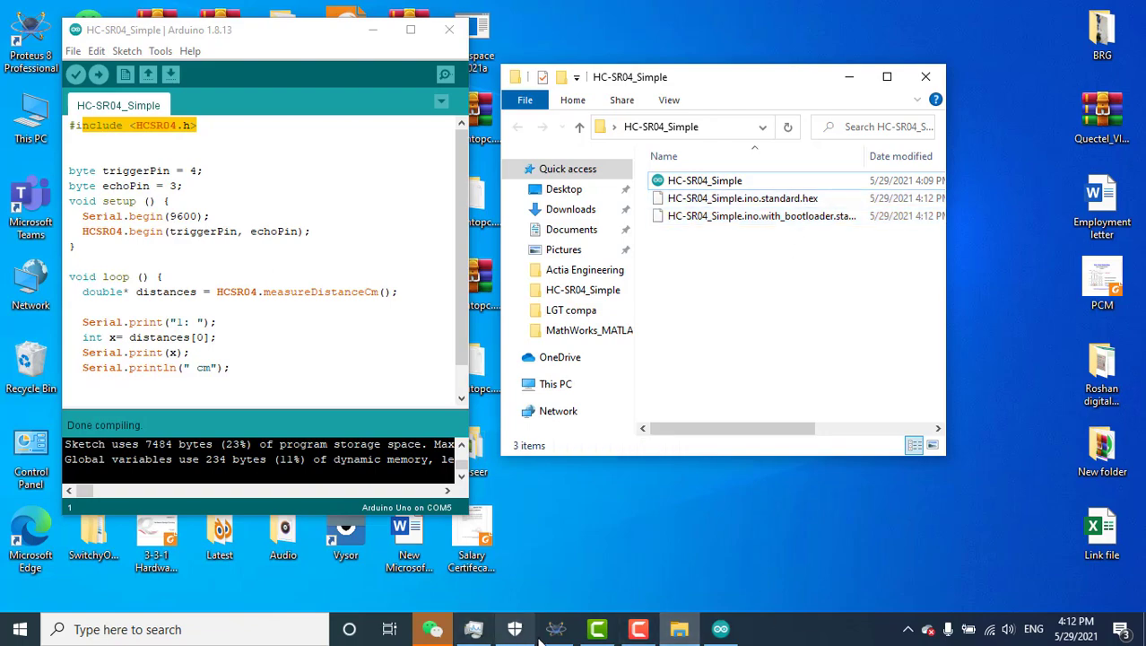
- Set the Arduino Uno ARD1's Program File to HC-SR04_Simple.ino.standard.hex
{"action": "left_click", "coordinate": [556, 629]}
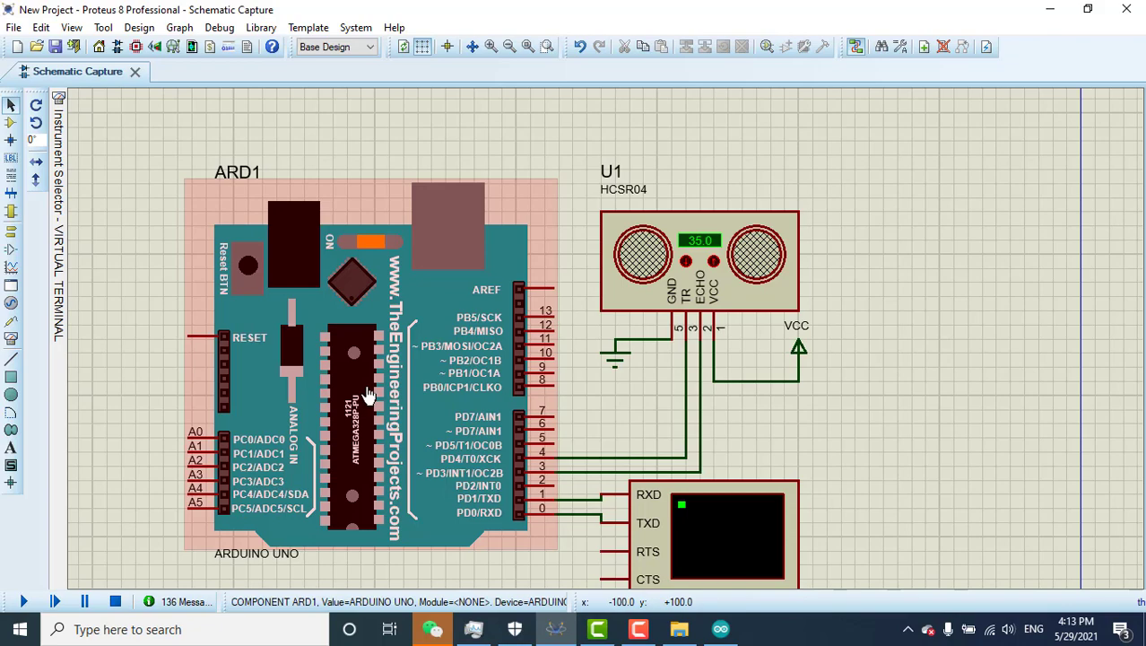
{"action": "double_click", "coordinate": [367, 395]}
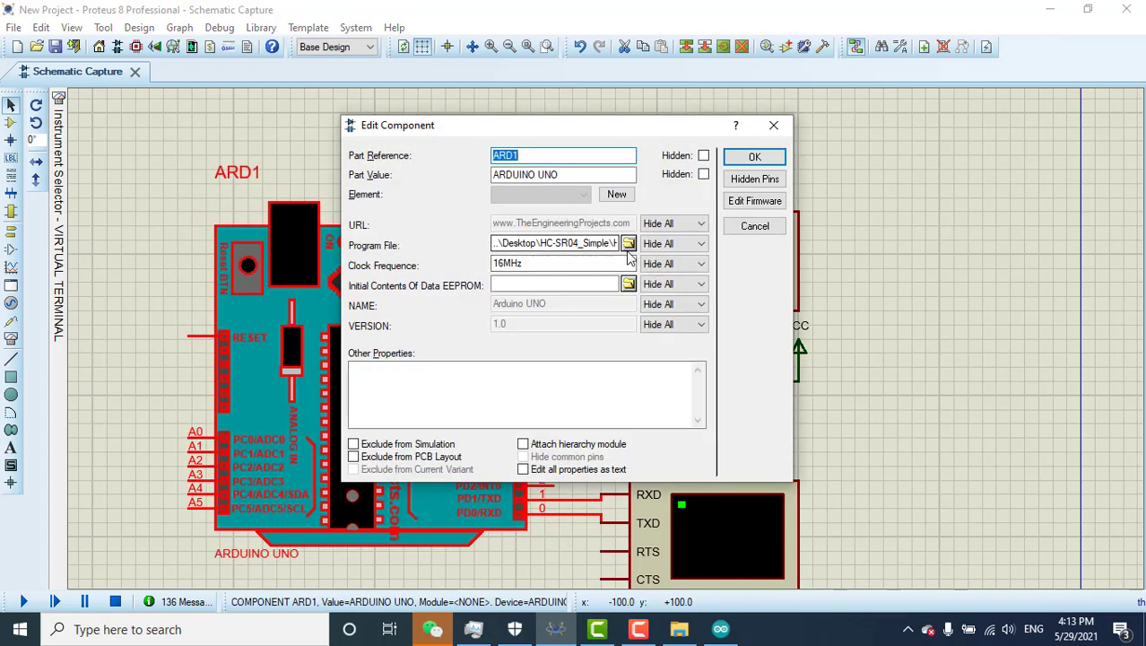
{"action": "left_click", "coordinate": [628, 243]}
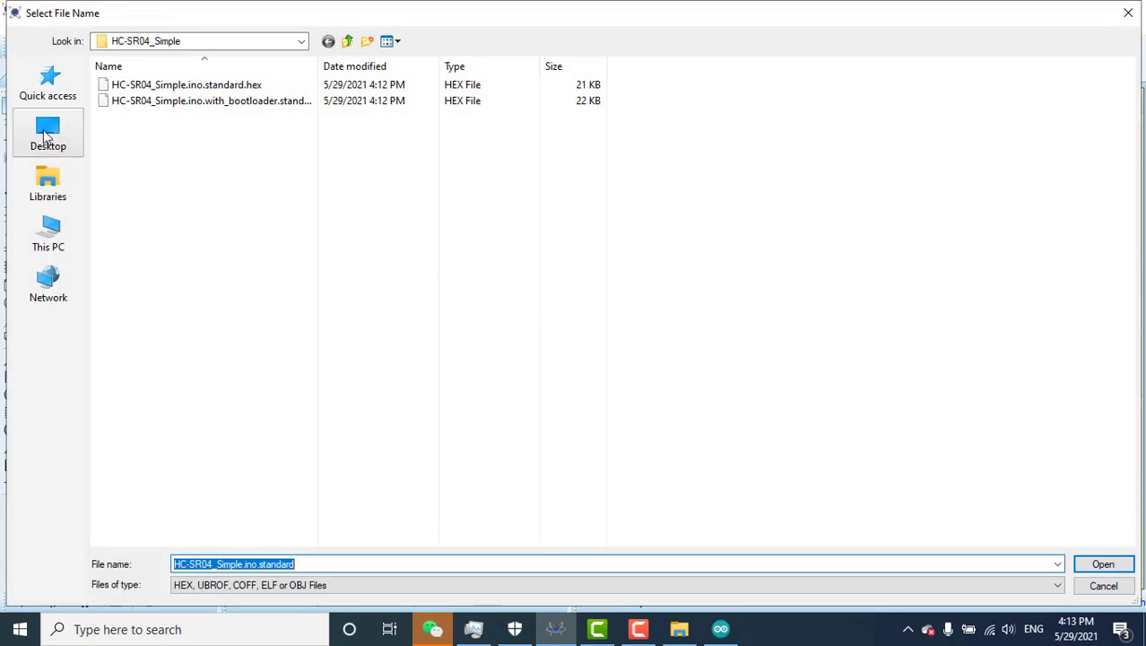
{"action": "left_click", "coordinate": [249, 85]}
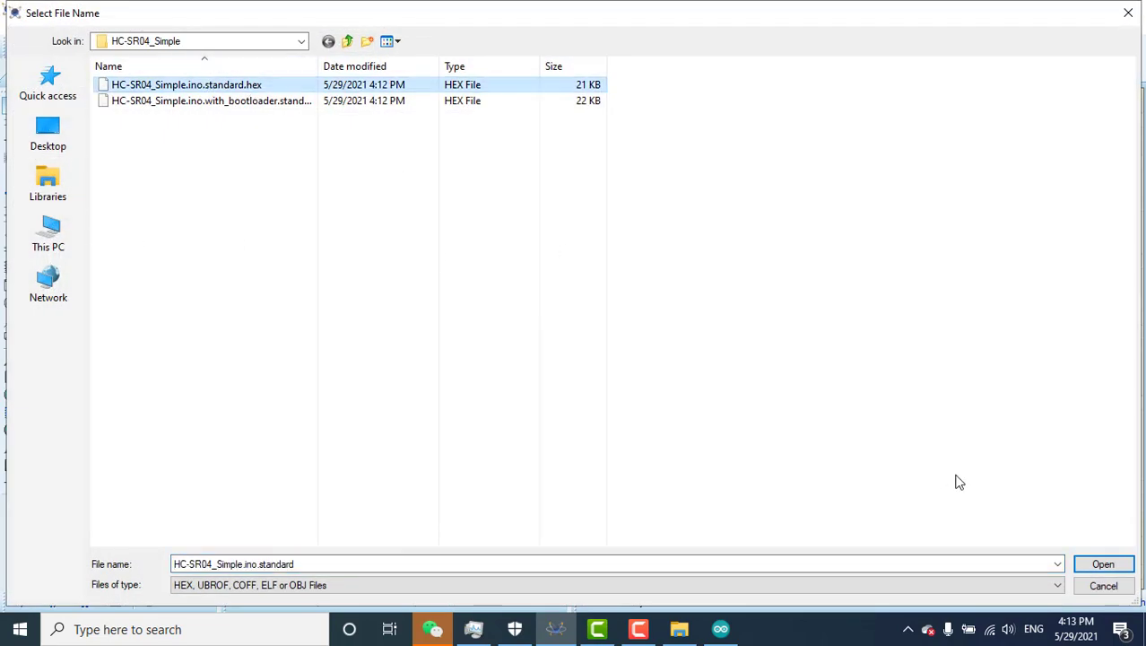
{"action": "left_click", "coordinate": [1101, 568]}
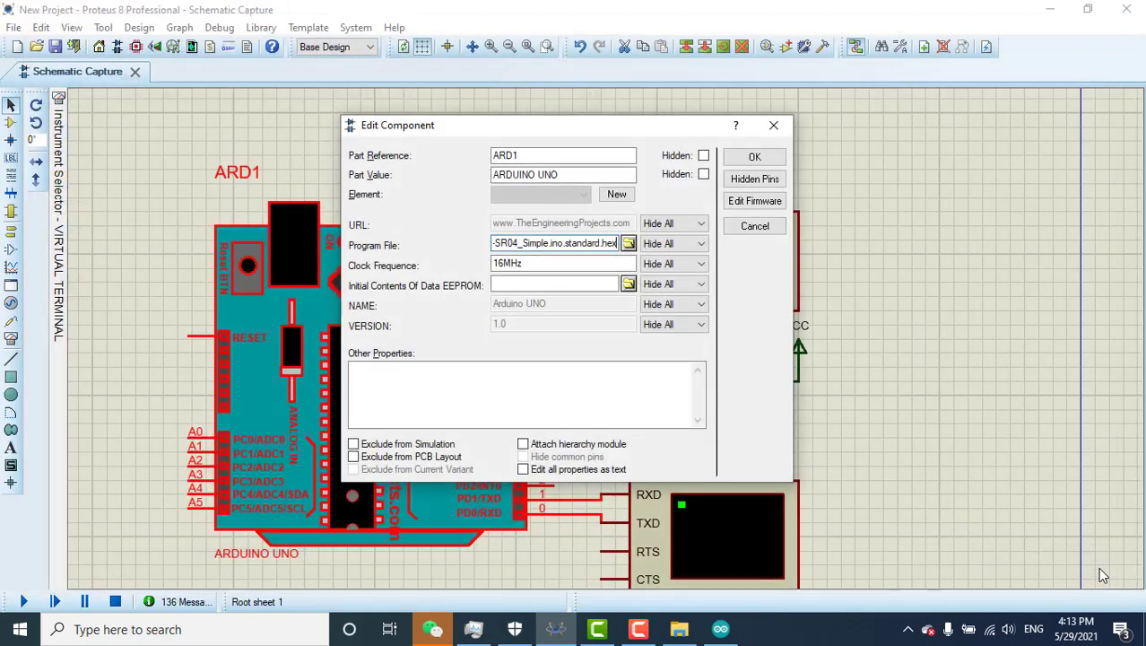
{"action": "left_click", "coordinate": [755, 157]}
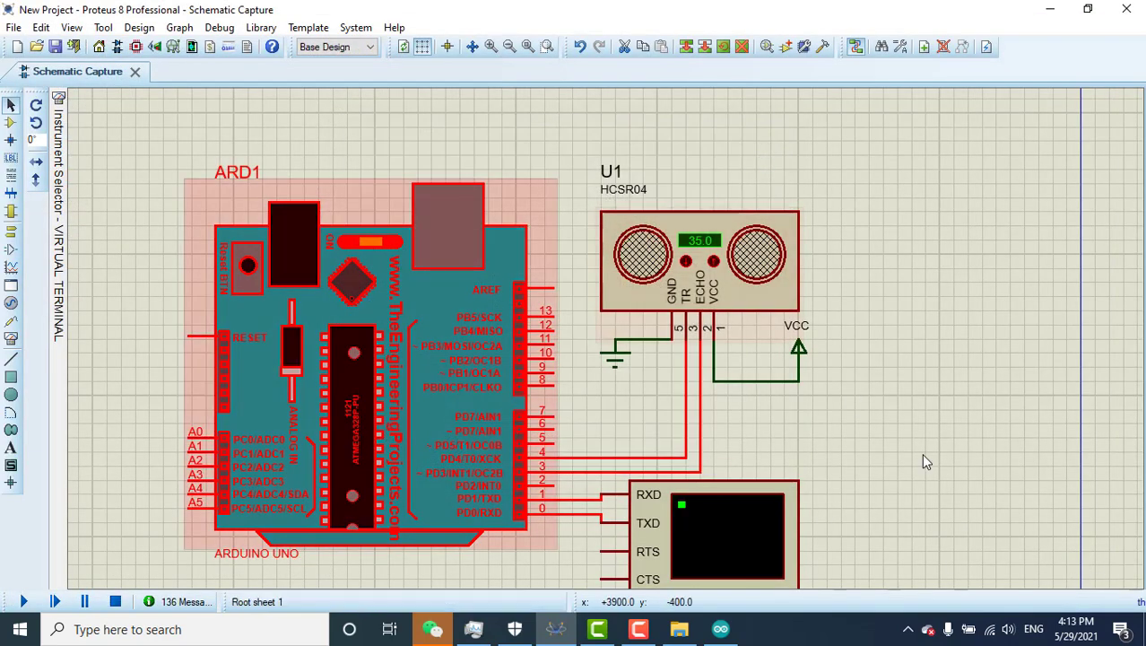
{"action": "left_click", "coordinate": [890, 465]}
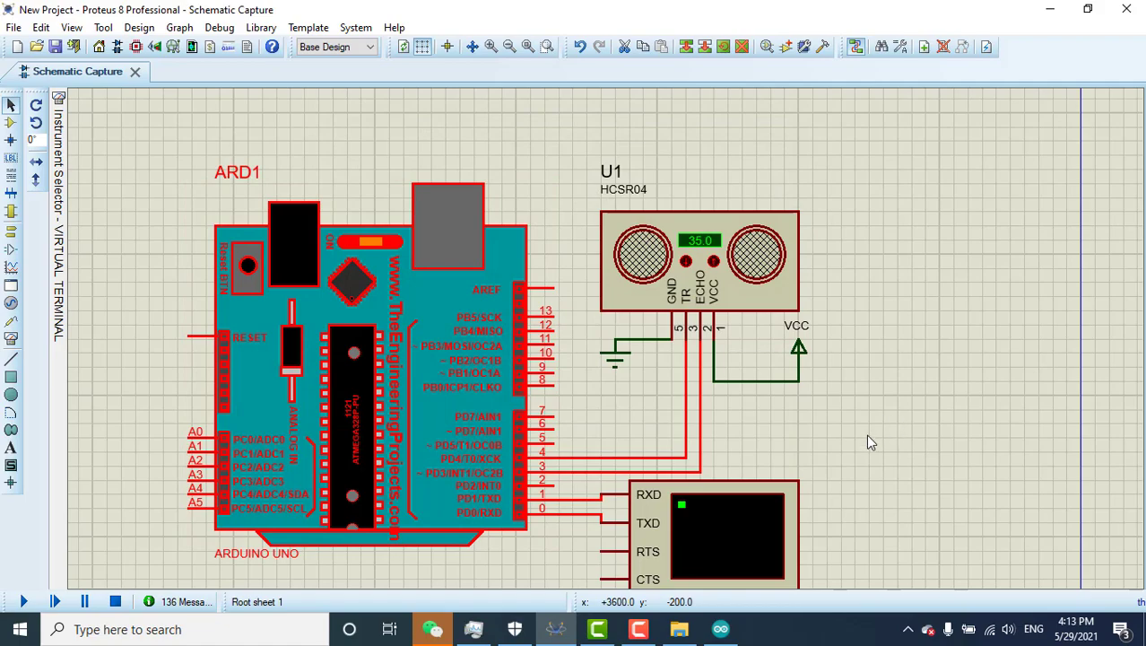
{"action": "mouse_move", "coordinate": [868, 442]}
{"action": "left_mouse_down"}
{"action": "mouse_move", "coordinate": [400, 445]}
{"action": "mouse_move", "coordinate": [882, 376]}
{"action": "left_mouse_up"}
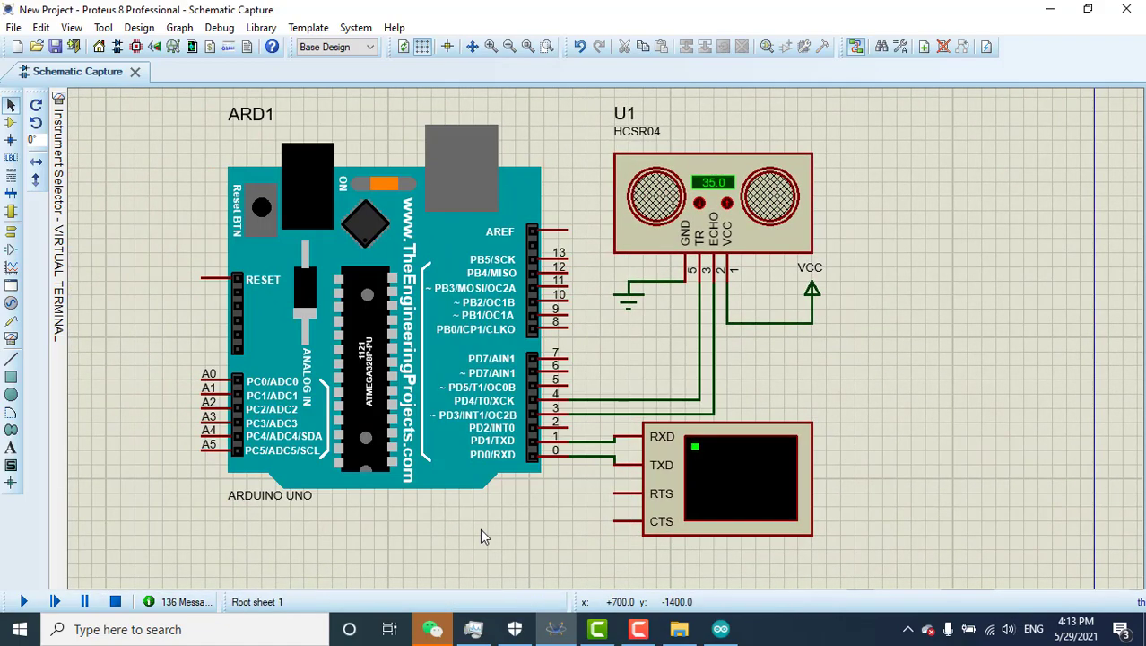
- Start the simulation and move the terminal aside, showing '1: 34 cm' readings
{"action": "left_click", "coordinate": [25, 603]}
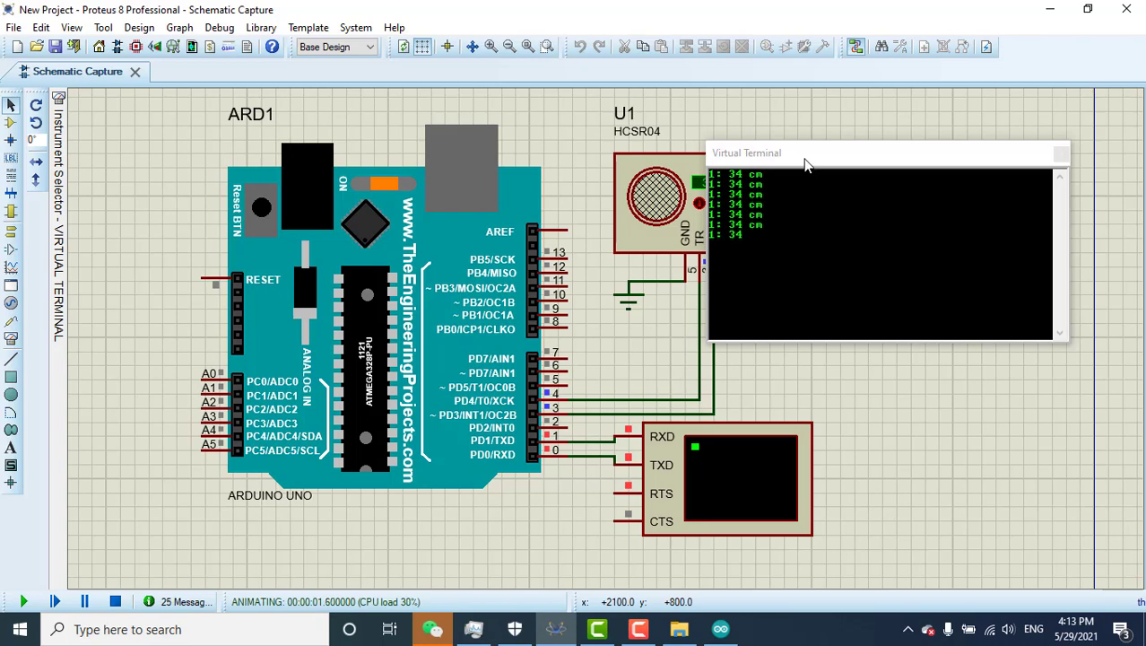
{"action": "mouse_move", "coordinate": [804, 164]}
{"action": "left_mouse_down"}
{"action": "mouse_move", "coordinate": [908, 148]}
{"action": "mouse_move", "coordinate": [709, 189]}
{"action": "mouse_move", "coordinate": [135, 123]}
{"action": "mouse_move", "coordinate": [93, 103]}
{"action": "left_mouse_up"}
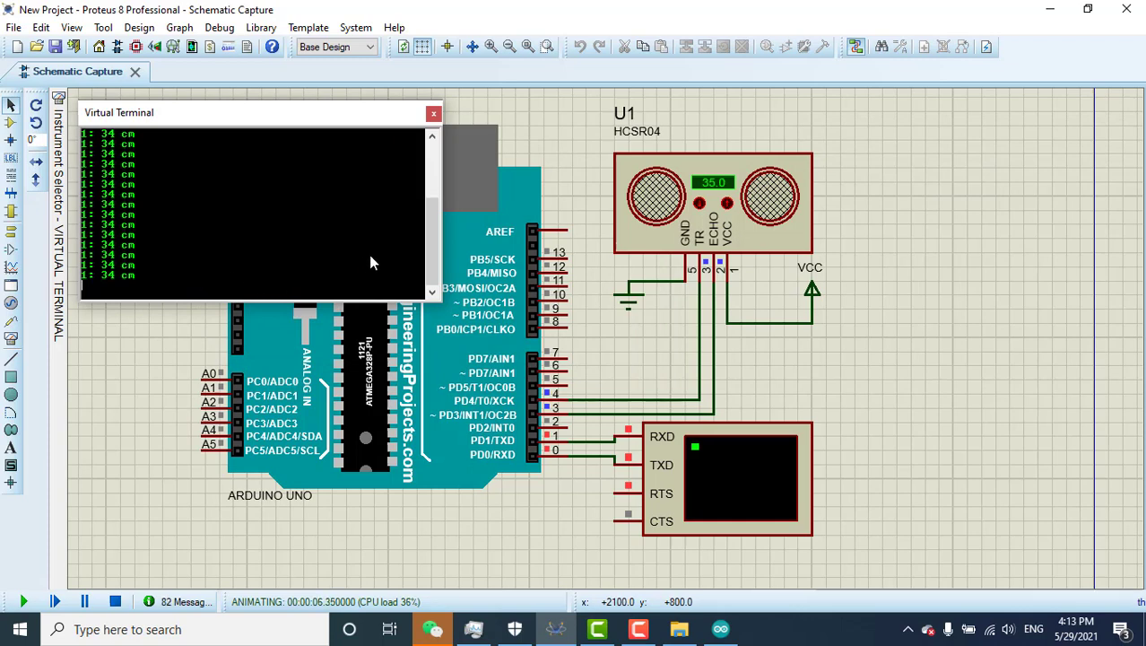
- Lower then raise the HC-SR04 distance until the terminal reads 28 cm, moving the terminal top right
{"action": "left_click", "coordinate": [698, 204]}
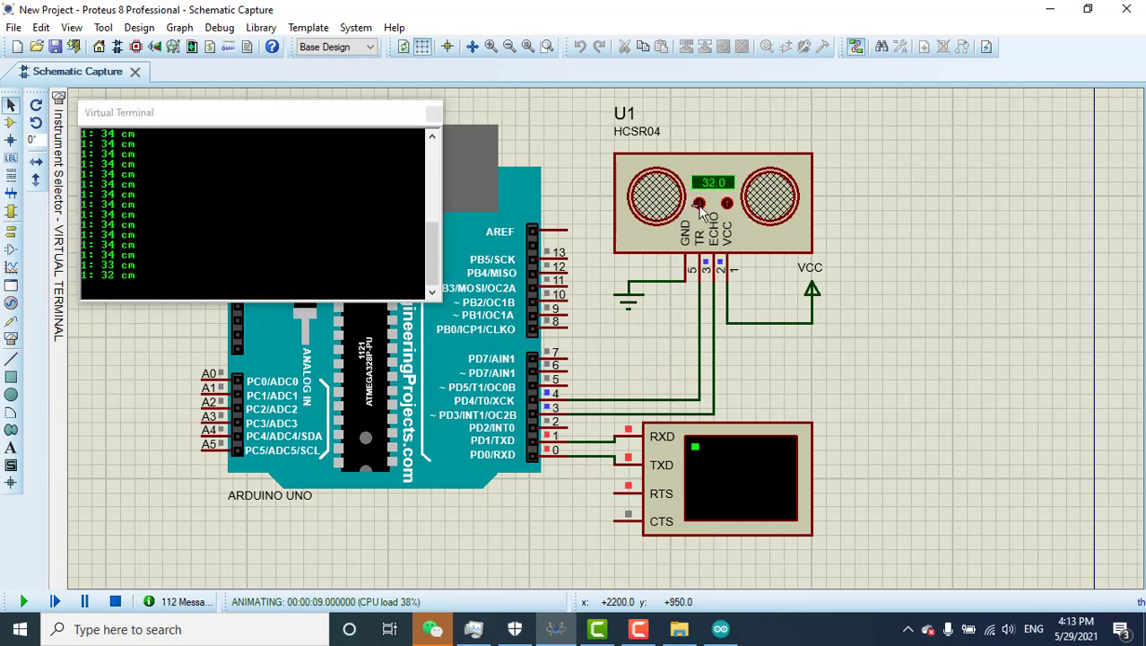
{"action": "left_click", "coordinate": [699, 204]}
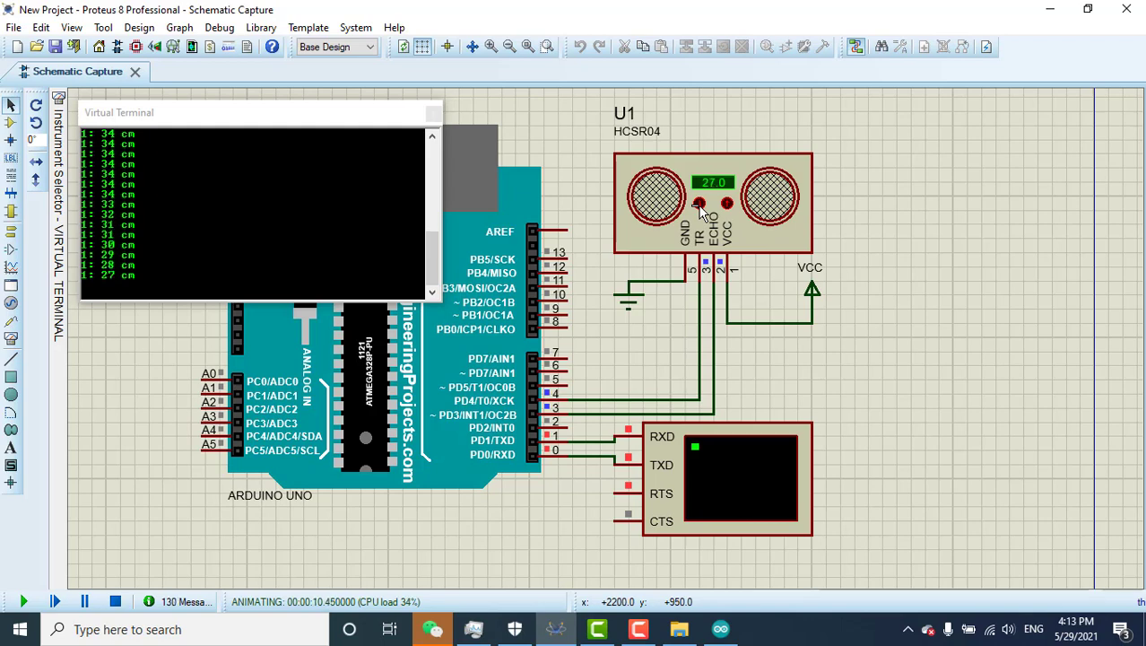
{"action": "left_click", "coordinate": [699, 205]}
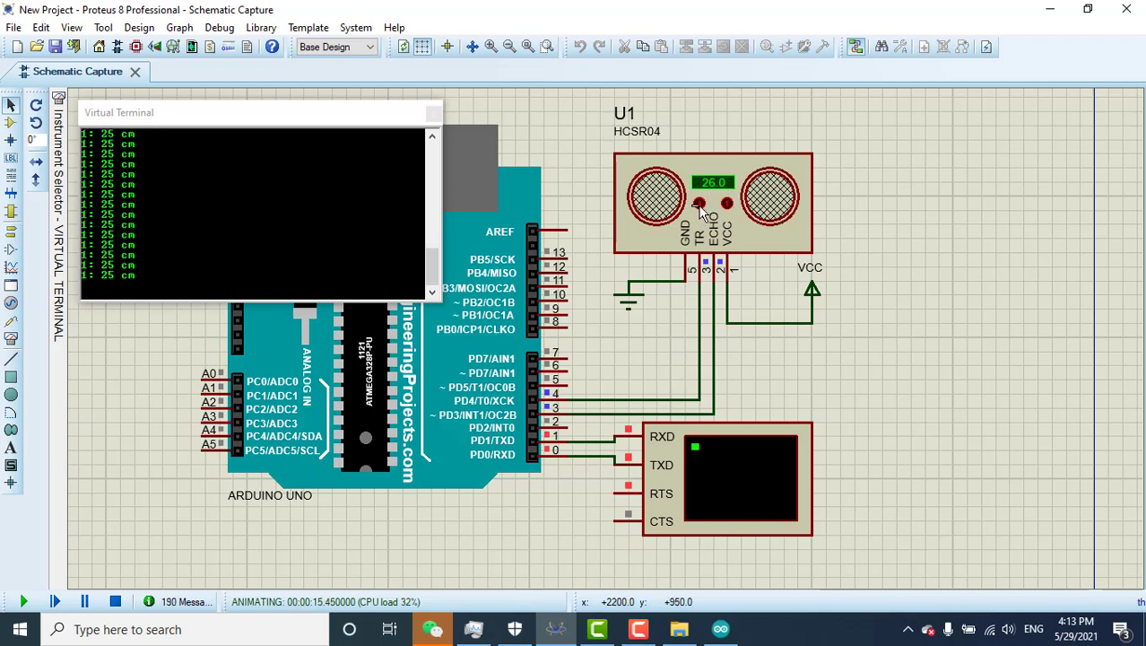
{"action": "left_click", "coordinate": [701, 203]}
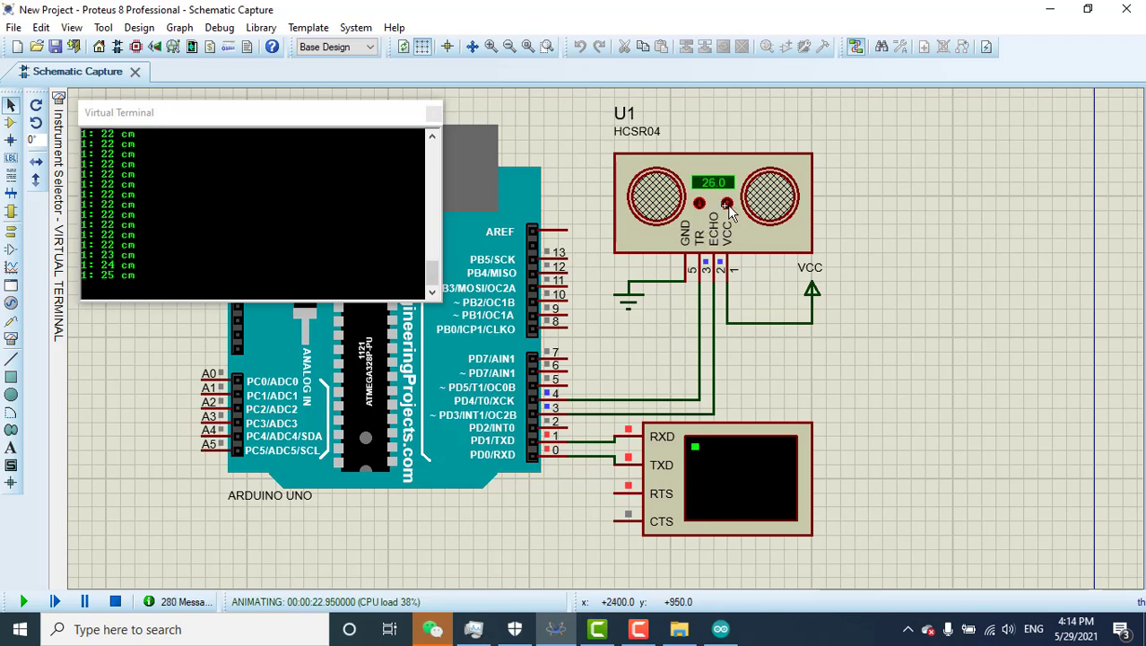
{"action": "left_click", "coordinate": [727, 204]}
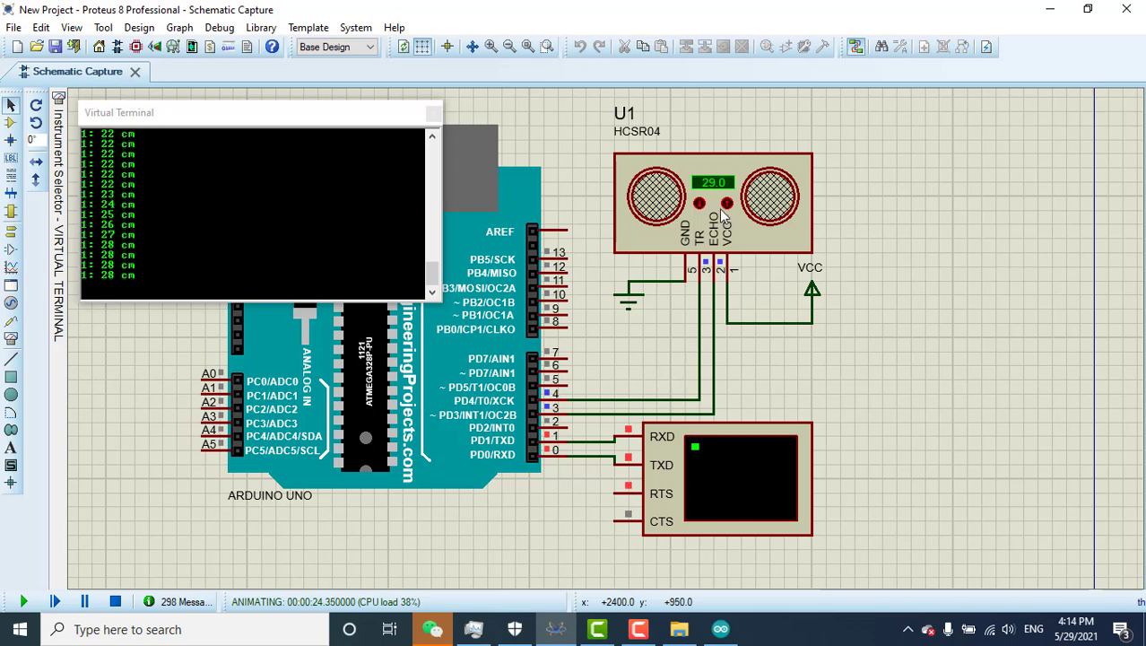
{"action": "left_click_drag", "start_coordinate": [190, 112], "coordinate": [194, 232]}
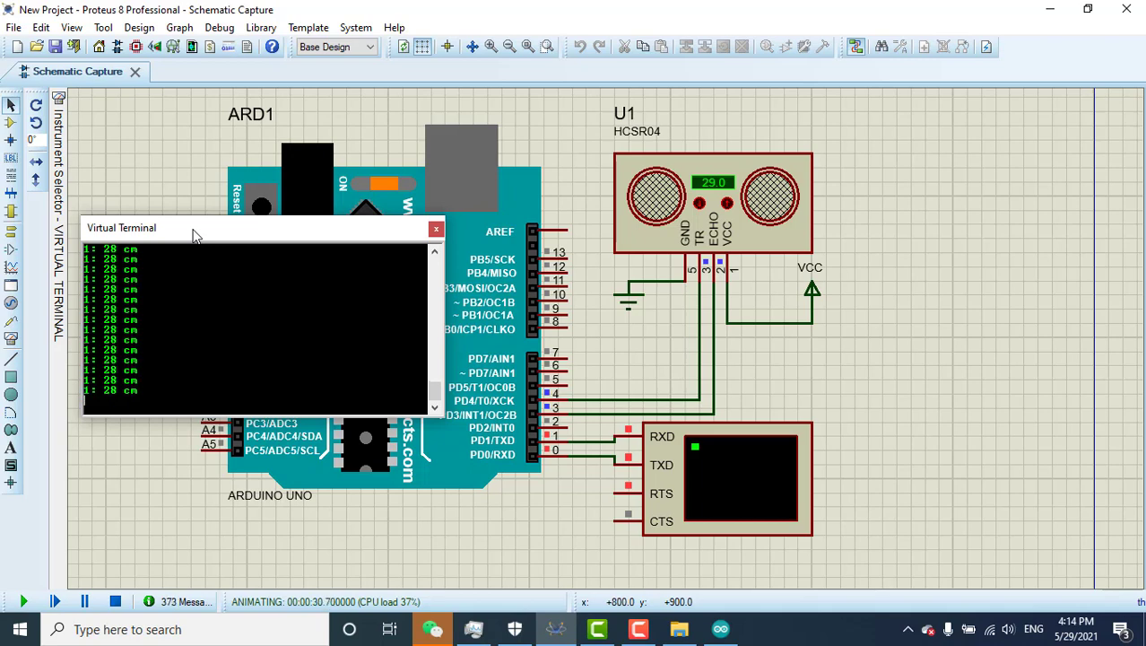
{"action": "mouse_move", "coordinate": [174, 227]}
{"action": "left_mouse_down"}
{"action": "mouse_move", "coordinate": [862, 284]}
{"action": "mouse_move", "coordinate": [921, 164]}
{"action": "mouse_move", "coordinate": [879, 120]}
{"action": "mouse_move", "coordinate": [849, 126]}
{"action": "mouse_move", "coordinate": [852, 137]}
{"action": "left_mouse_up"}
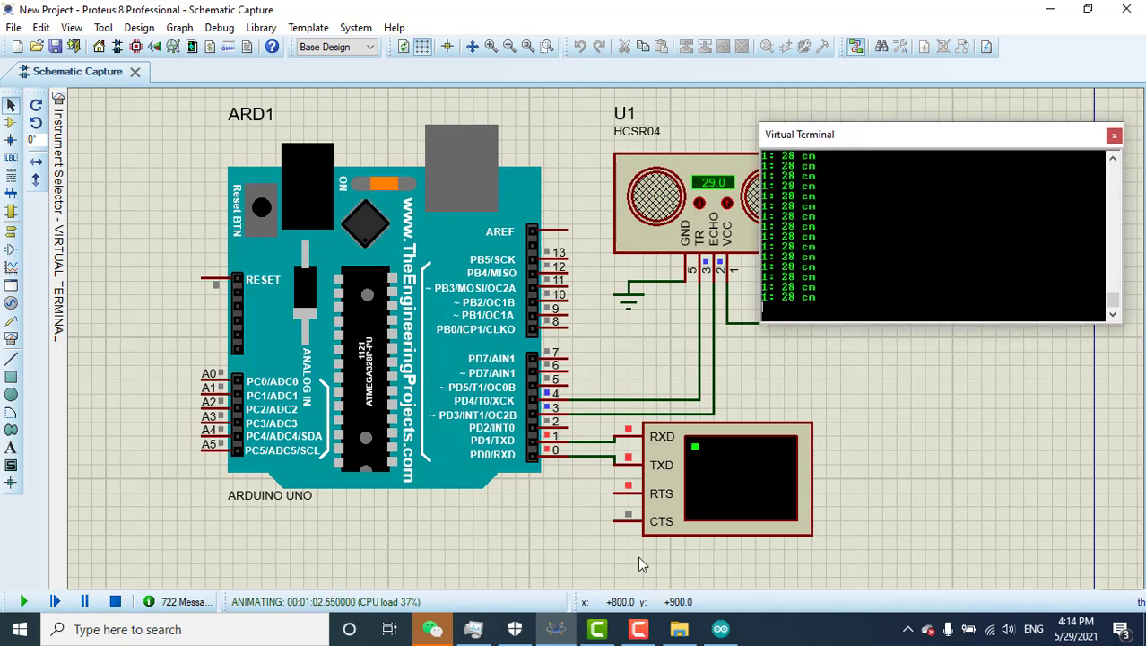